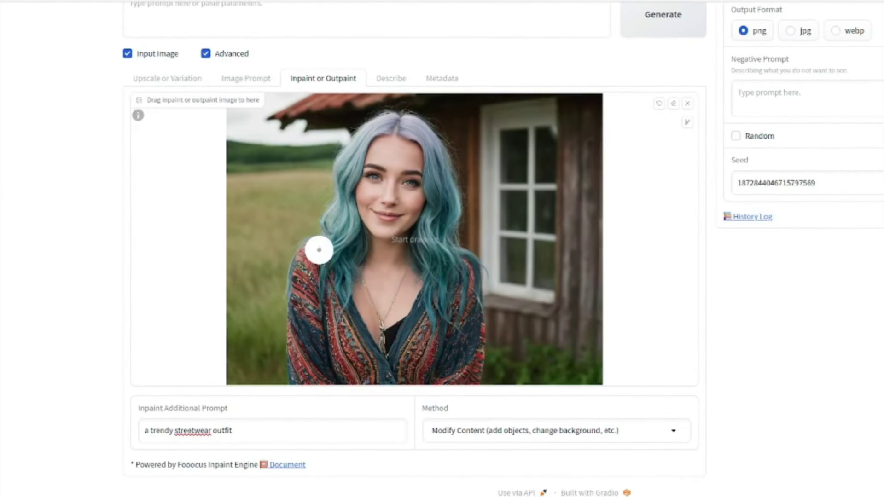
Mask the torso, regenerate it as 'boho-chic outfit', and view the second result
mouse_move(319, 248)
mouse_down()
mouse_move(462, 273)
mouse_move(444, 272)
mouse_move(424, 320)
mouse_up()
drag(233, 430, 142, 428)
text(boho-chic outfit)
click(668, 23)
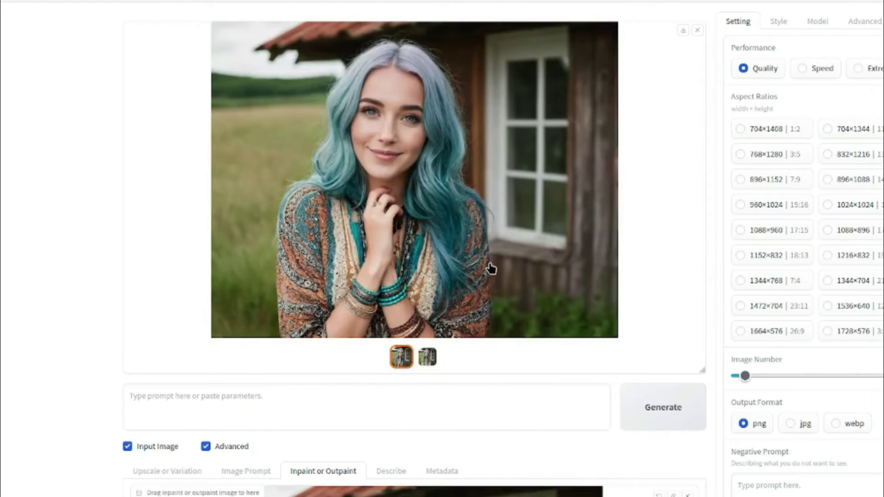
click(427, 359)
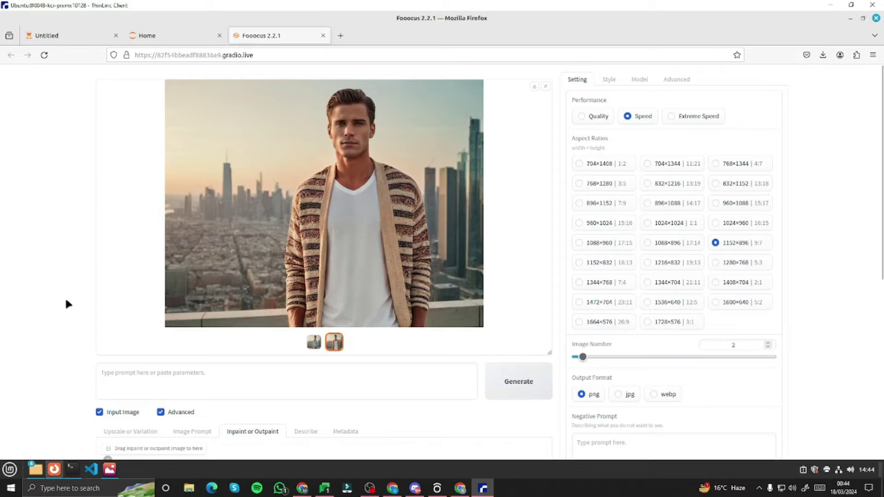
Set the inpaint method to Modify Content and the performance to Quality
scroll(65, 302, down, 5)
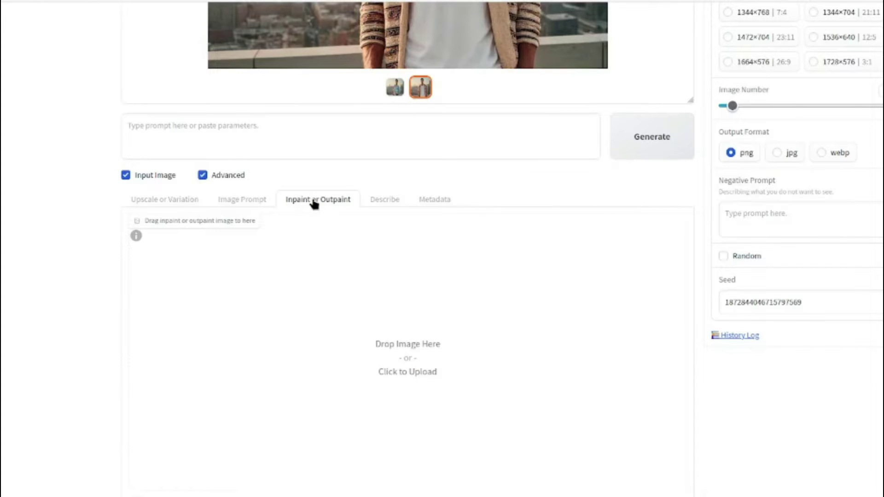
scroll(392, 394, down, 3)
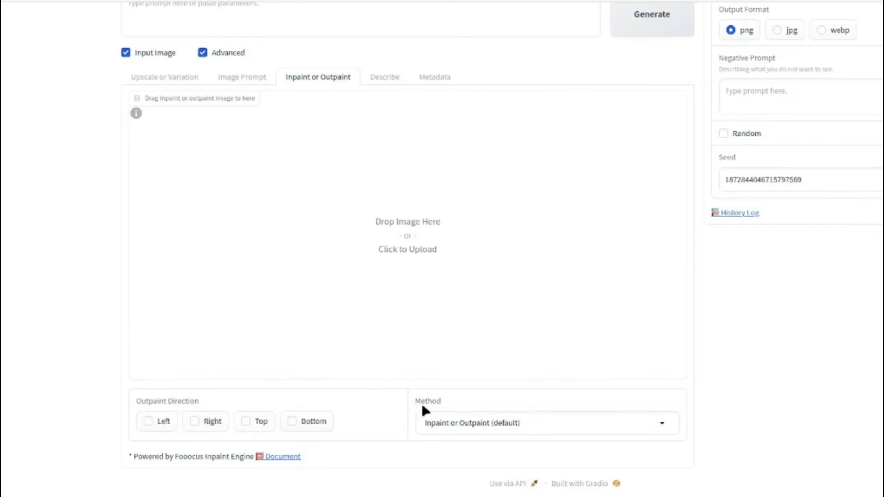
click(477, 424)
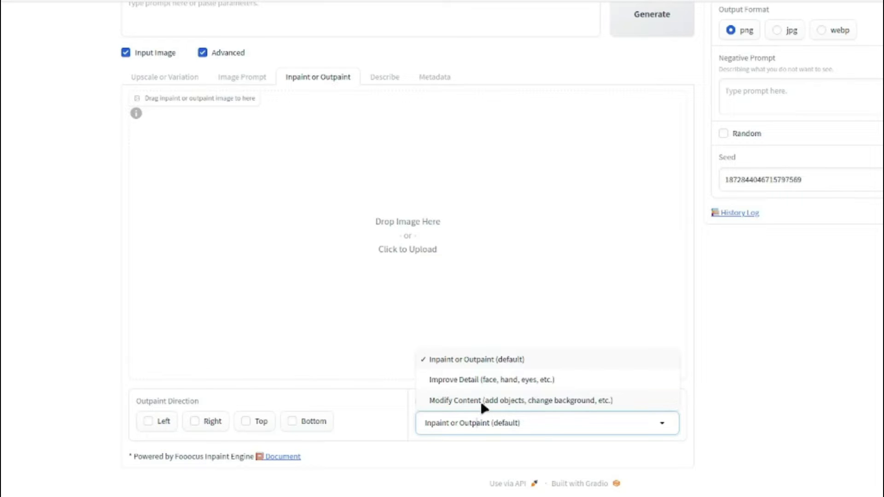
click(479, 400)
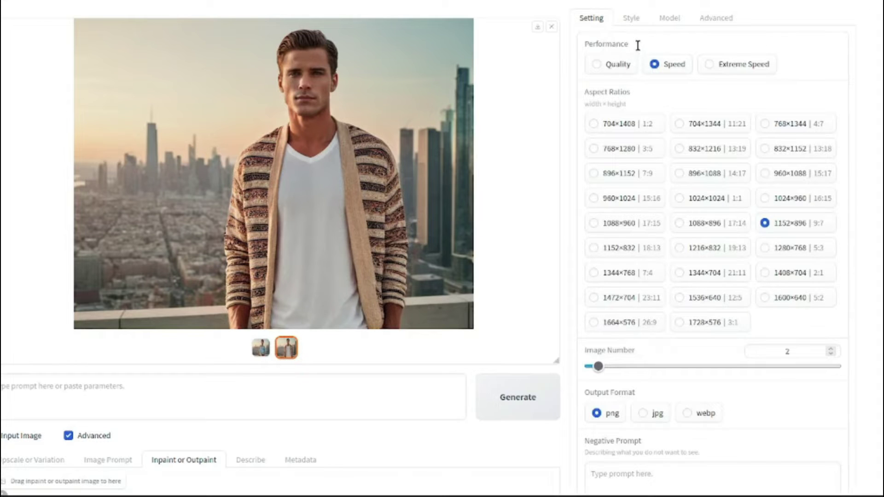
click(614, 70)
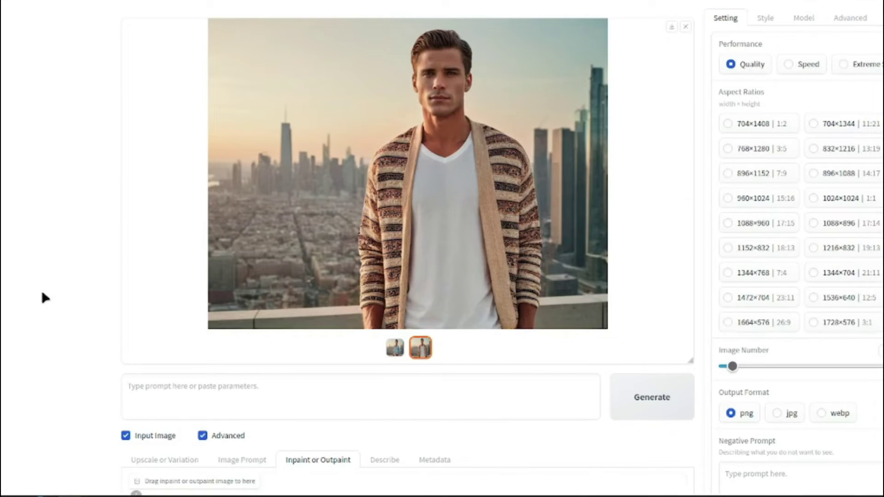
scroll(44, 297, down, 8)
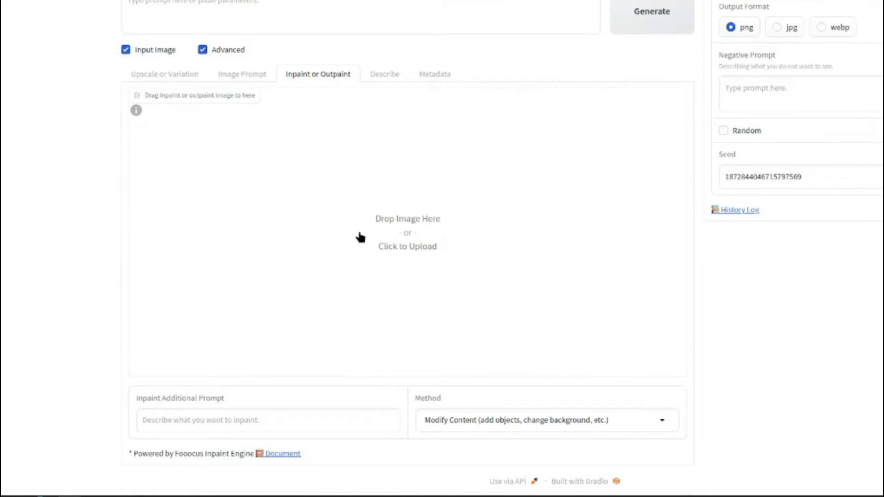
Upload the blue-haired woman's graffiti-wall portrait and enlarge the mask brush slightly
click(438, 233)
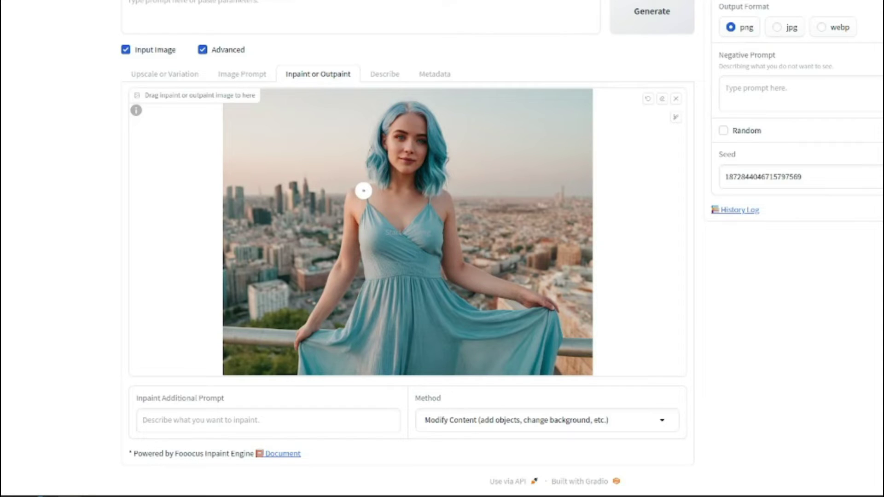
click(674, 120)
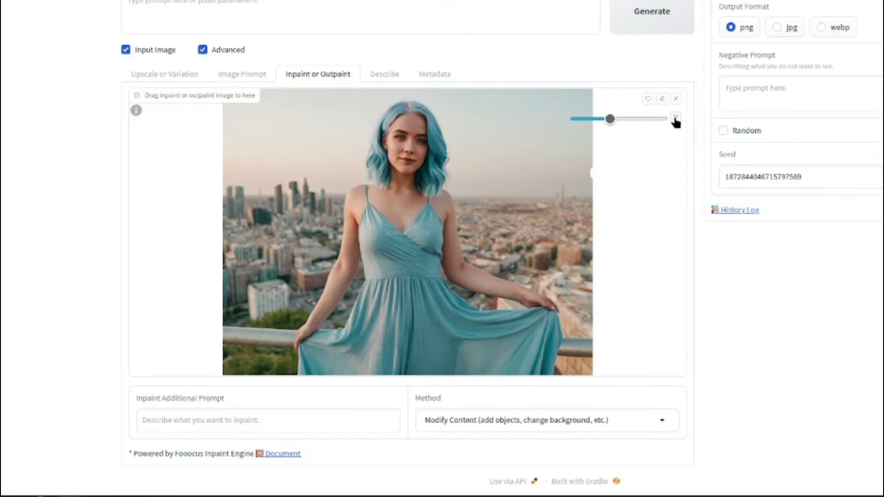
drag(615, 121, 620, 121)
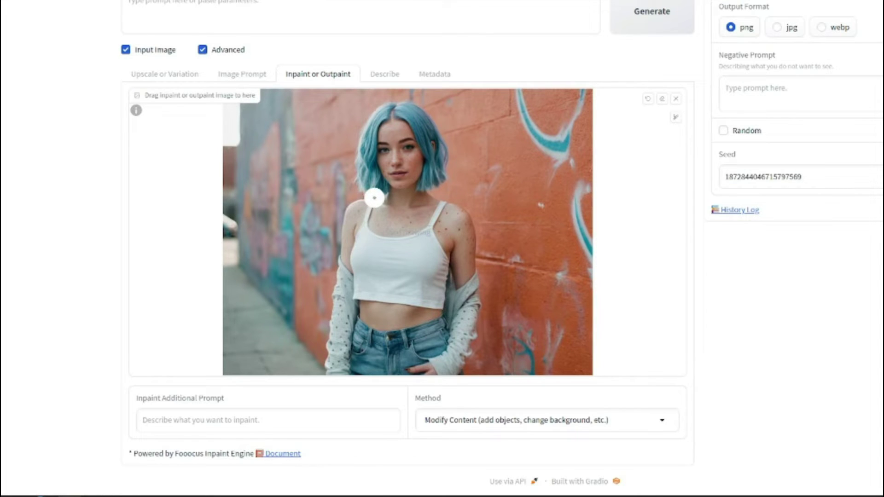
Paint the mask over the white top, cardigan and both arms down to the jeans
mouse_move(374, 198)
mouse_down()
mouse_move(361, 216)
mouse_move(335, 366)
mouse_up()
mouse_move(378, 215)
mouse_down()
mouse_move(462, 232)
mouse_move(447, 357)
mouse_move(466, 326)
mouse_move(401, 231)
mouse_move(350, 364)
mouse_move(379, 332)
mouse_move(433, 323)
mouse_move(425, 267)
mouse_up()
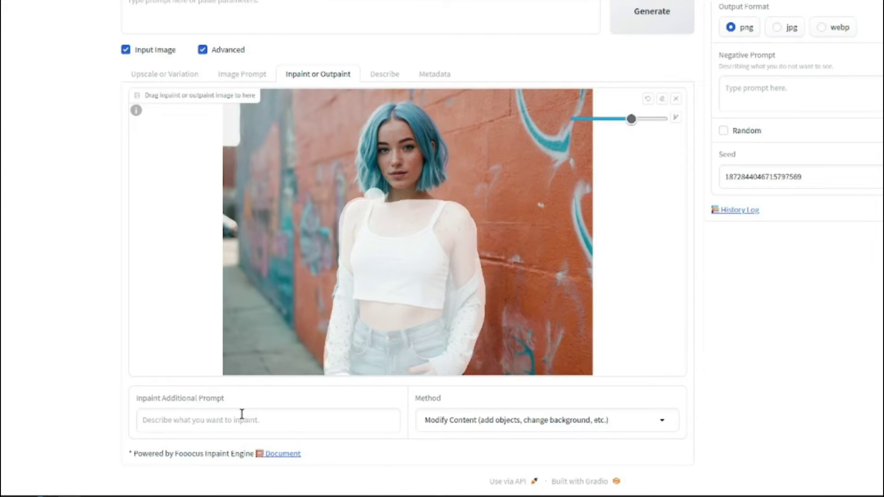
click(246, 418)
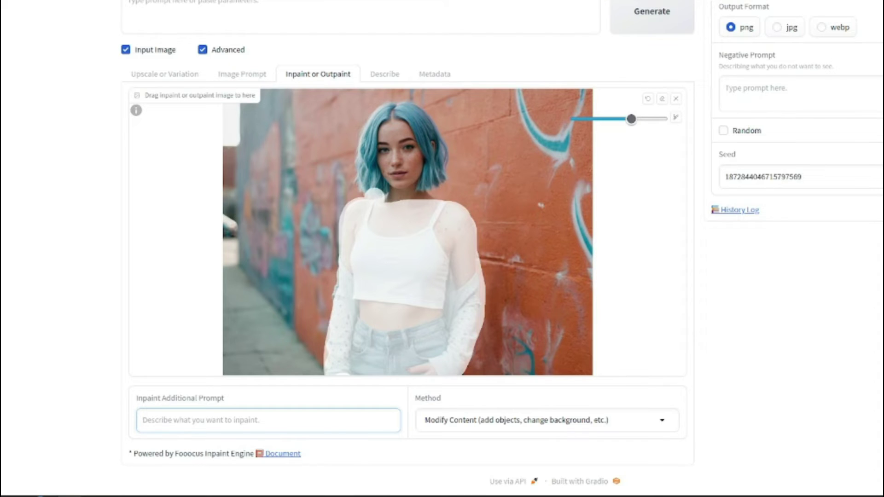
Paste 'red summer maxi dress' as the inpaint prompt and generate two results
text(red summer maxi dress)
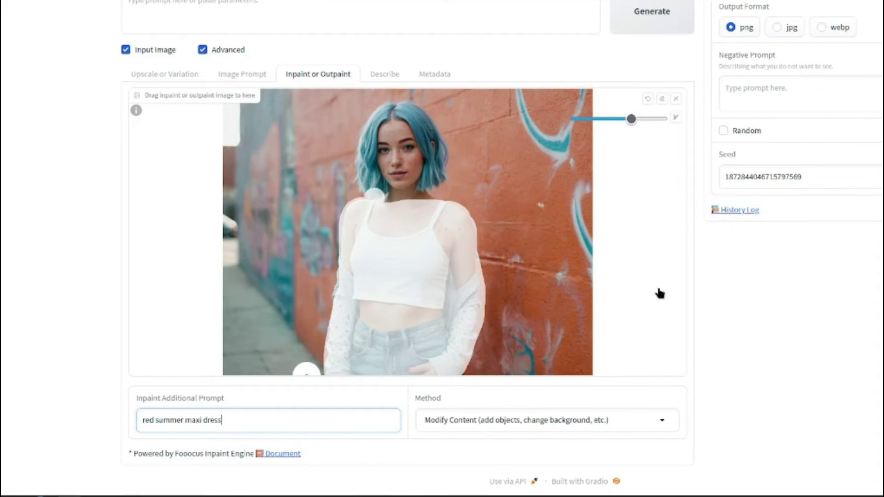
click(656, 24)
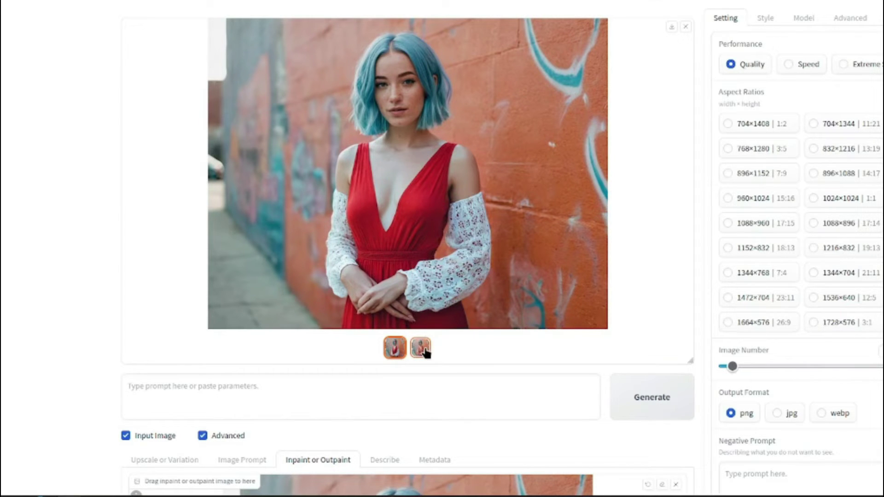
click(424, 351)
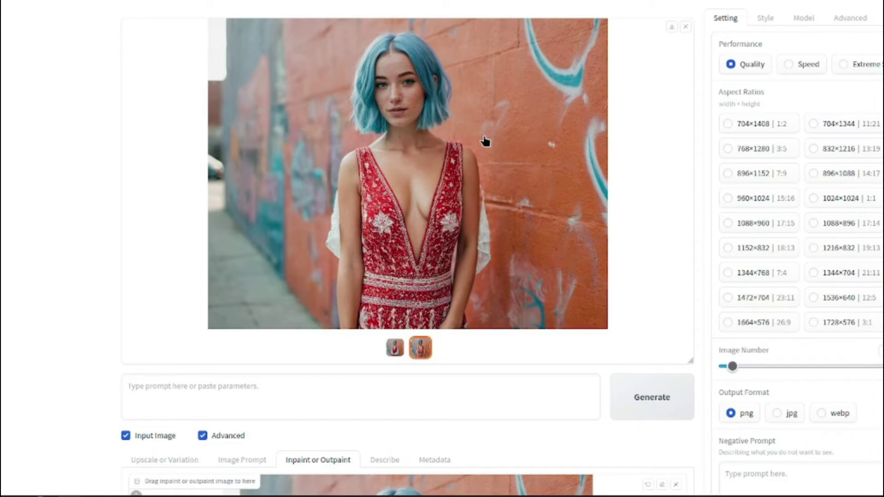
click(394, 353)
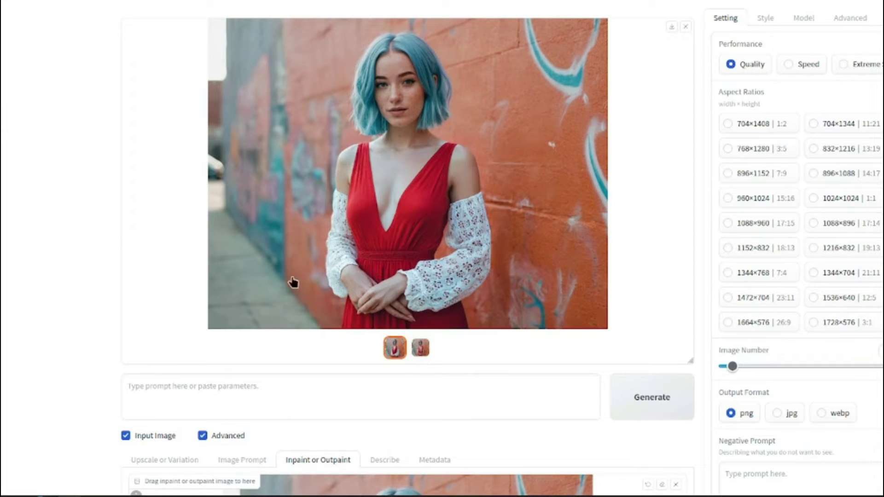
Generate the masked clothing with the prompt 'a trendy streetwear outfit'
scroll(106, 253, down, 4)
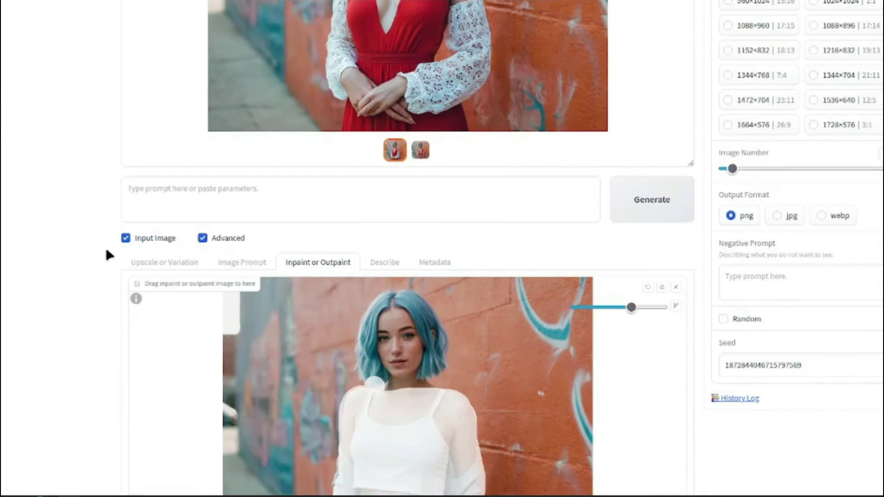
scroll(107, 251, down, 4)
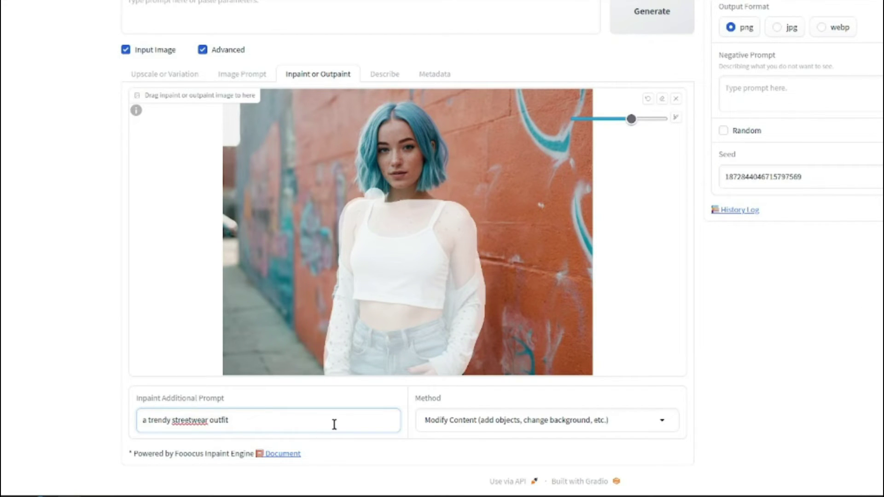
click(657, 31)
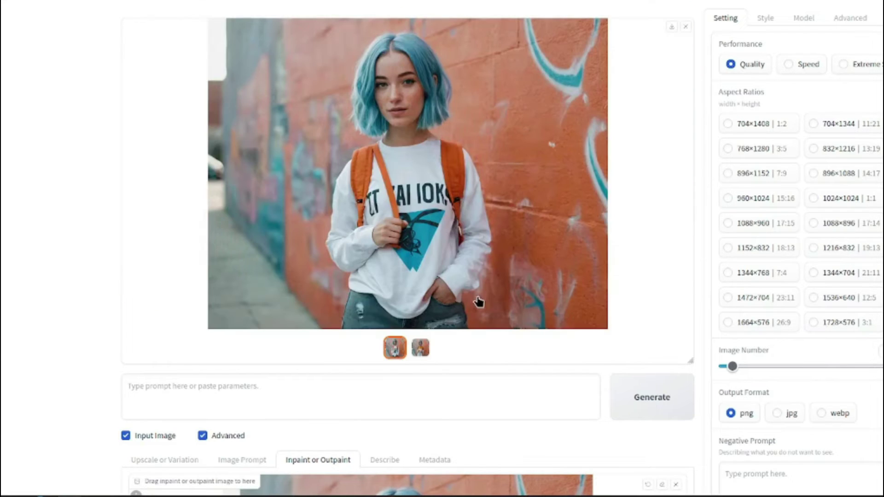
Download the white-tee and orange-sweater streetwear results, then scroll to the teal-haired woman's portrait
click(671, 29)
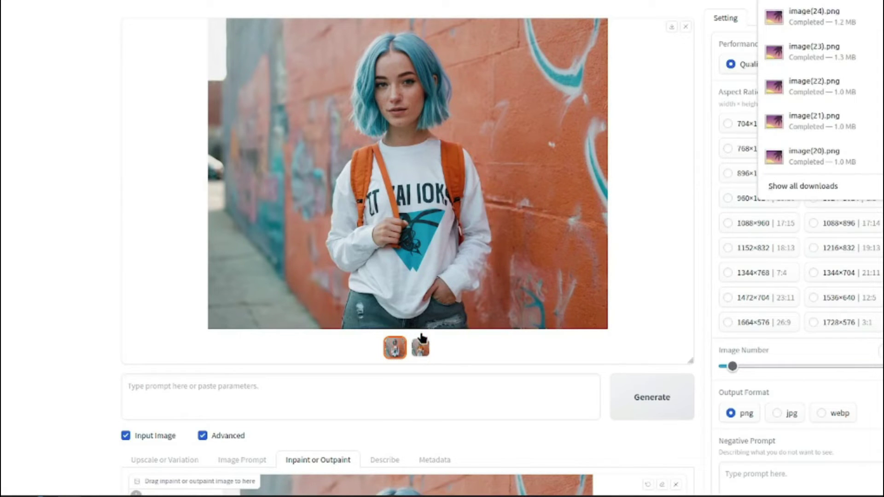
click(497, 183)
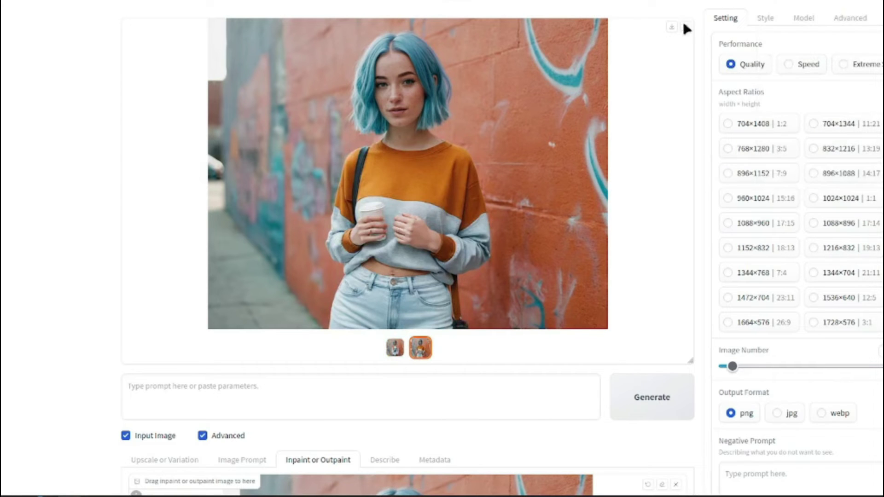
click(670, 28)
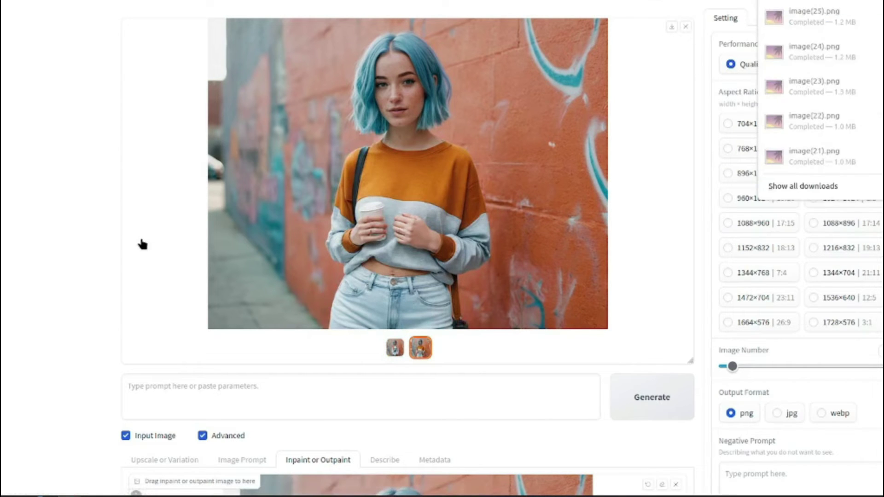
scroll(93, 234, down, 8)
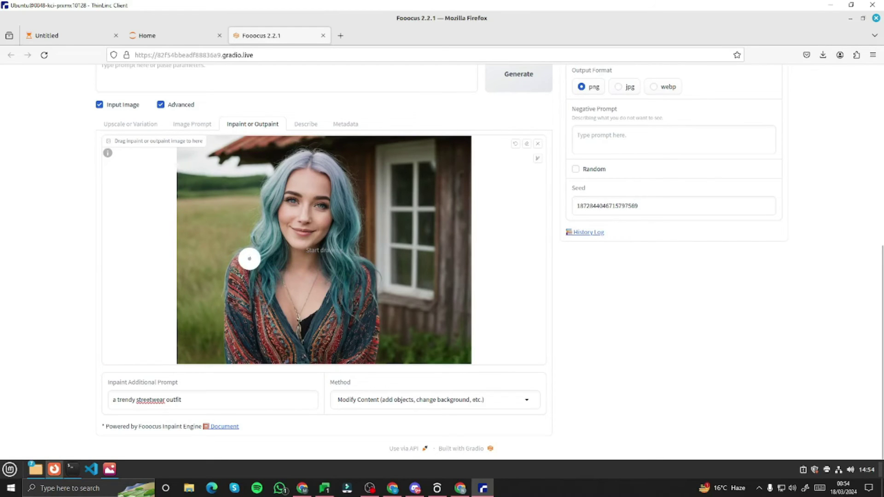
Mask the teal-haired woman's torso, change the prompt to 'boho-chic outfit', and generate
mouse_move(248, 259)
mouse_down()
mouse_move(237, 285)
mouse_move(295, 355)
mouse_move(369, 325)
mouse_move(348, 263)
mouse_move(239, 265)
mouse_move(279, 348)
mouse_move(351, 279)
mouse_move(352, 315)
mouse_move(272, 343)
mouse_move(257, 283)
mouse_move(339, 298)
mouse_move(282, 319)
mouse_move(316, 301)
mouse_move(296, 302)
mouse_move(336, 313)
mouse_move(311, 323)
mouse_up()
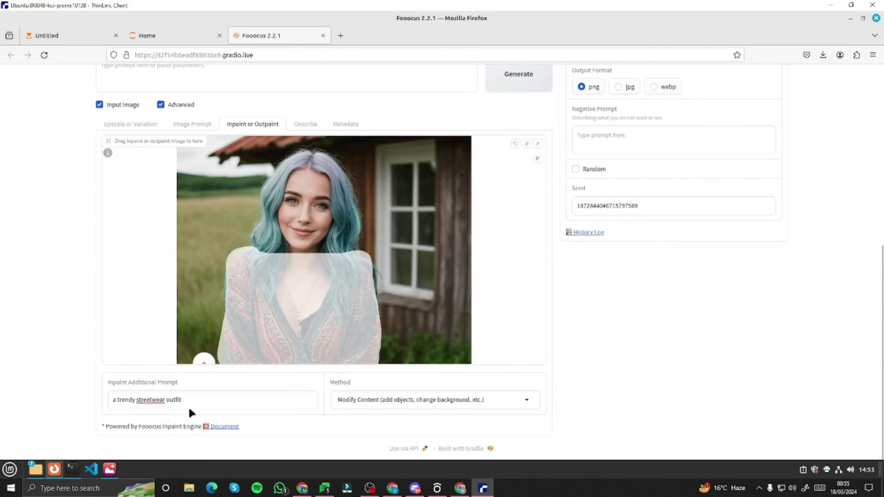
drag(186, 400, 112, 396)
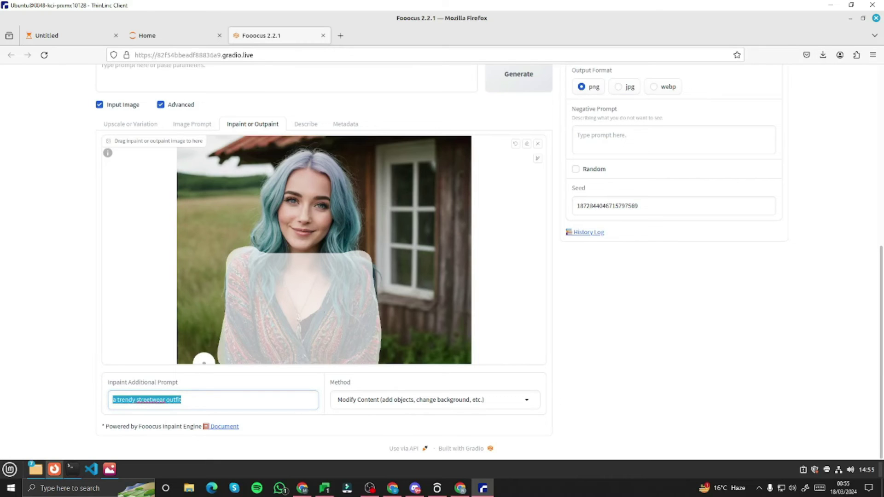
text(boho-chic outfit)
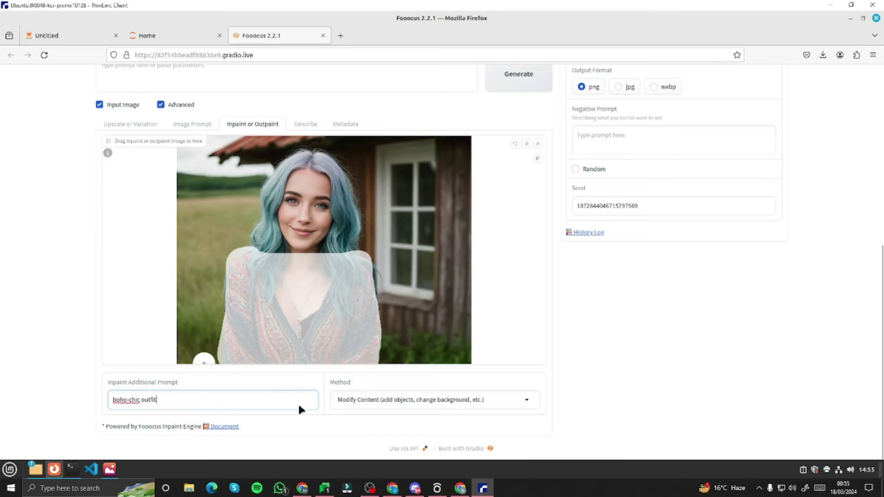
click(524, 83)
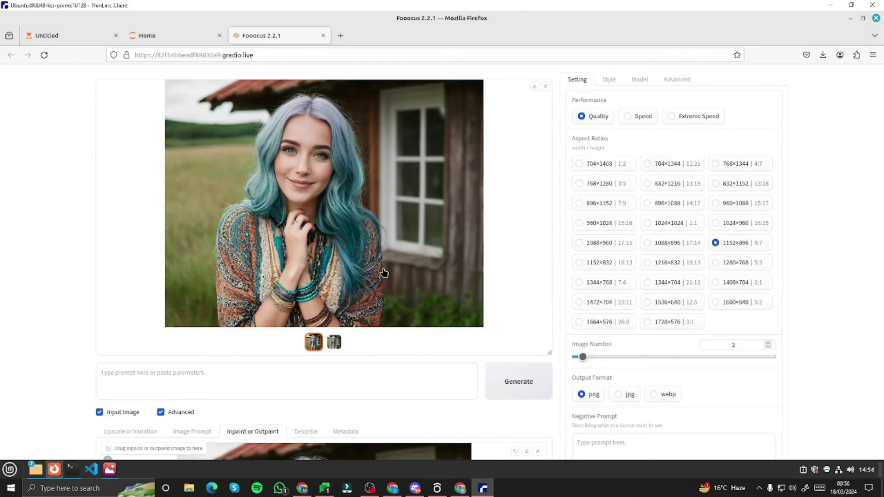
Check the second boho-chic result, then return to the patterned-top first one
click(334, 342)
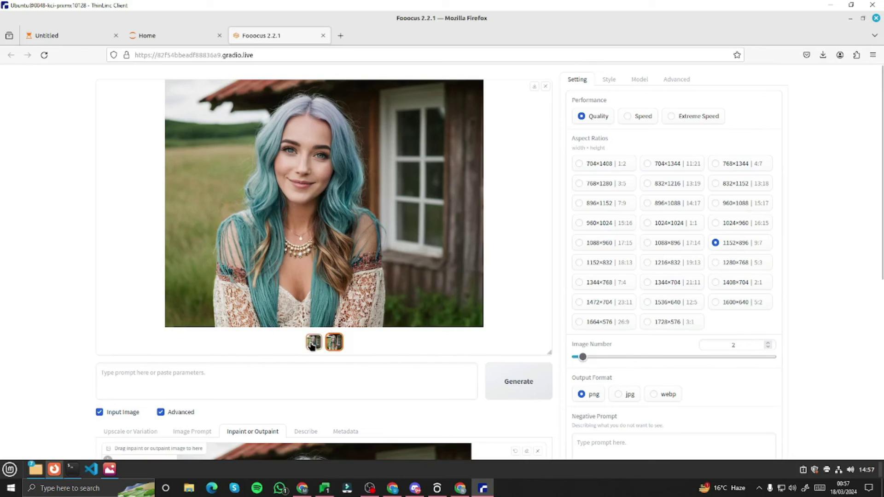
click(313, 343)
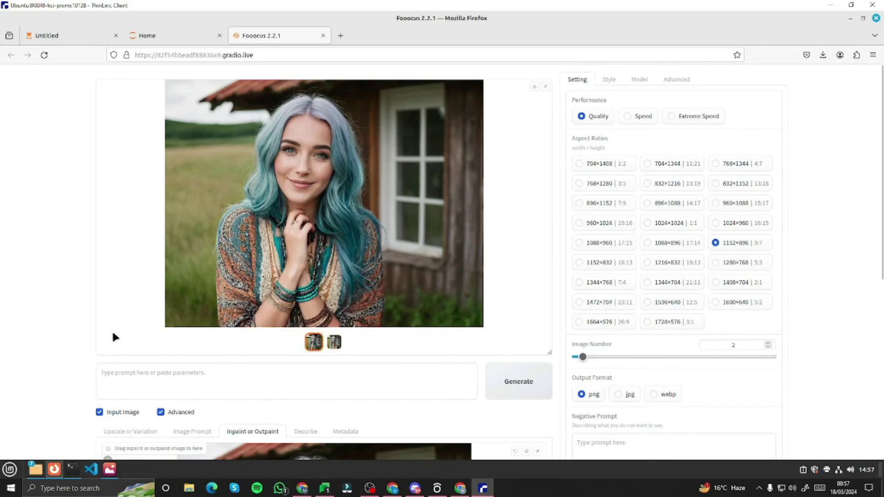
Paste 'an elegant evening gown' into the inpaint prompt and generate
scroll(799, 346, down, 5)
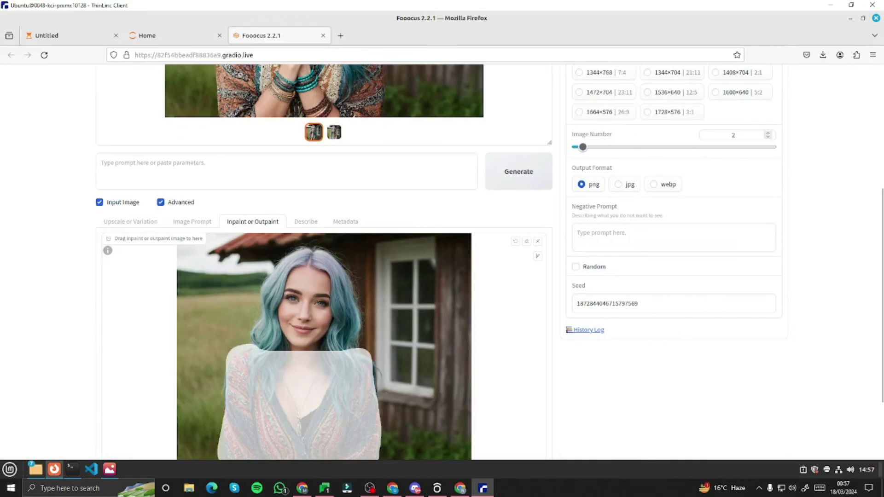
key(alt+Tab)
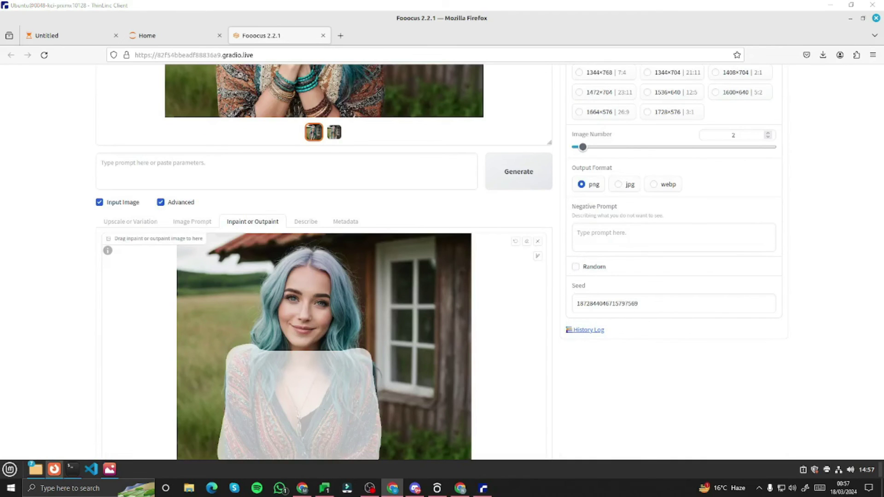
scroll(70, 322, down, 2)
click(291, 397)
text(an elegant evening gown)
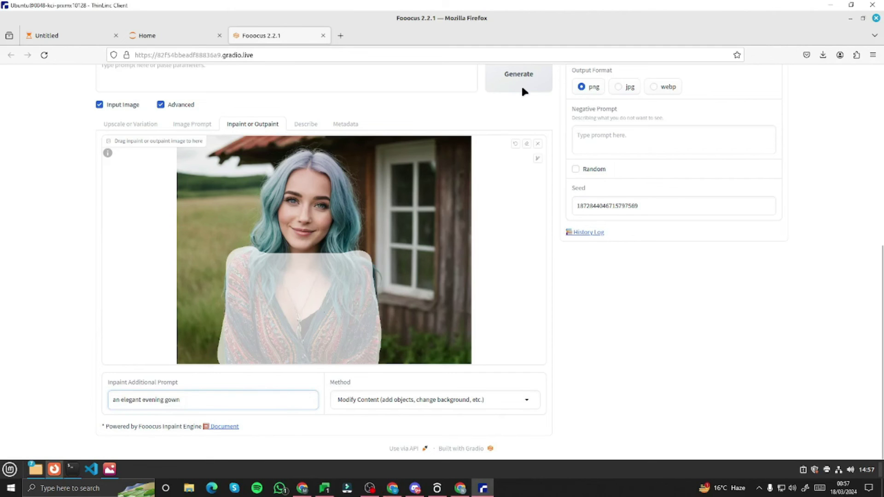
click(585, 270)
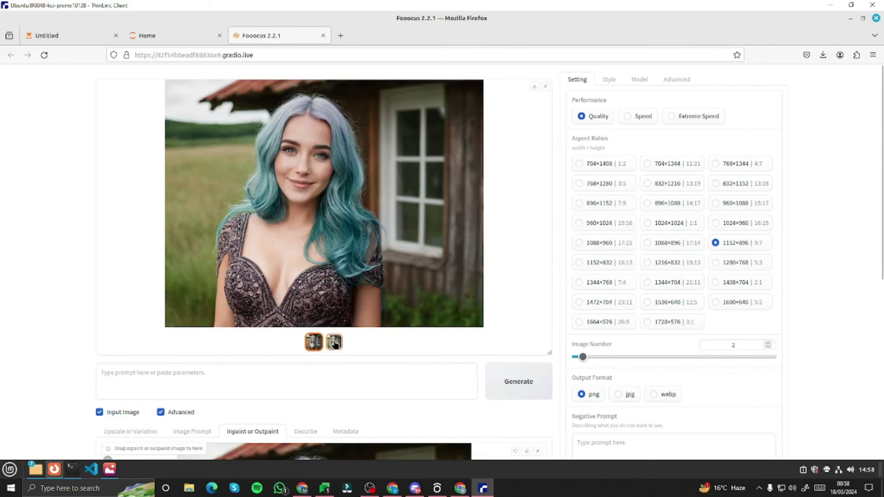
click(335, 343)
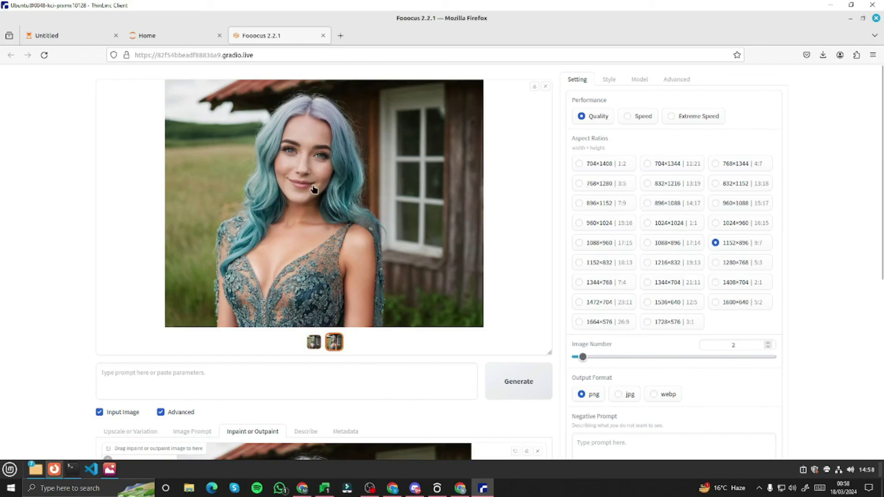
click(343, 247)
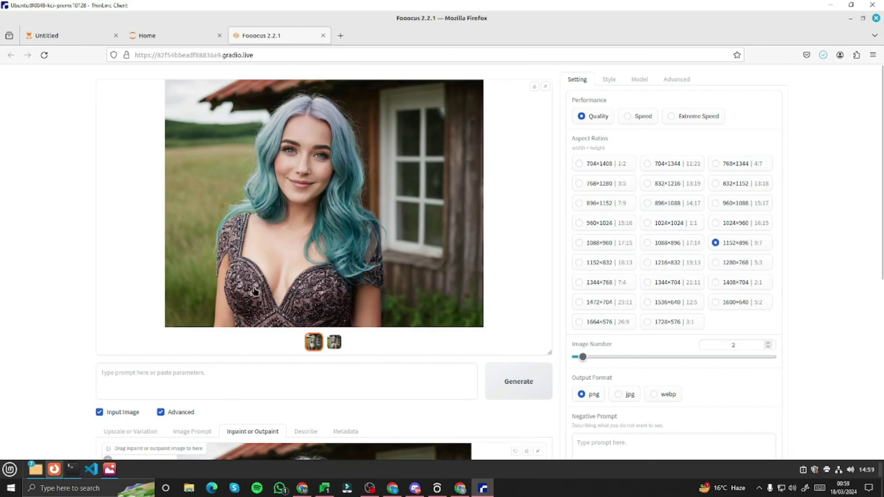